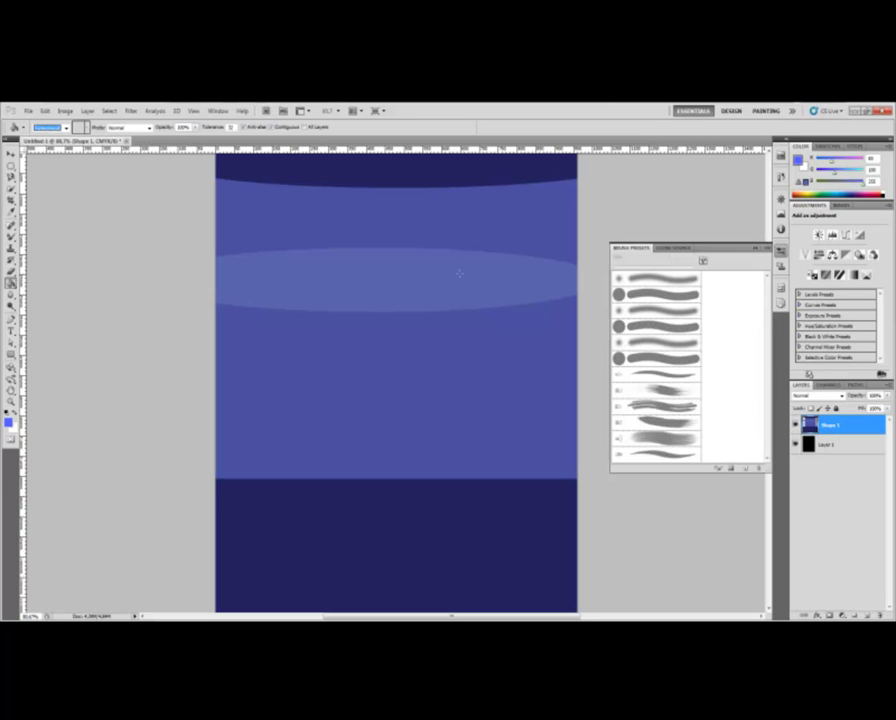
Set the Paint Bucket's fill source to Foreground and choose bright red as the foreground colour.
left_click(277, 190)
key("ctrl+z")
left_click(66, 129)
left_click(58, 137)
left_click(9, 424)
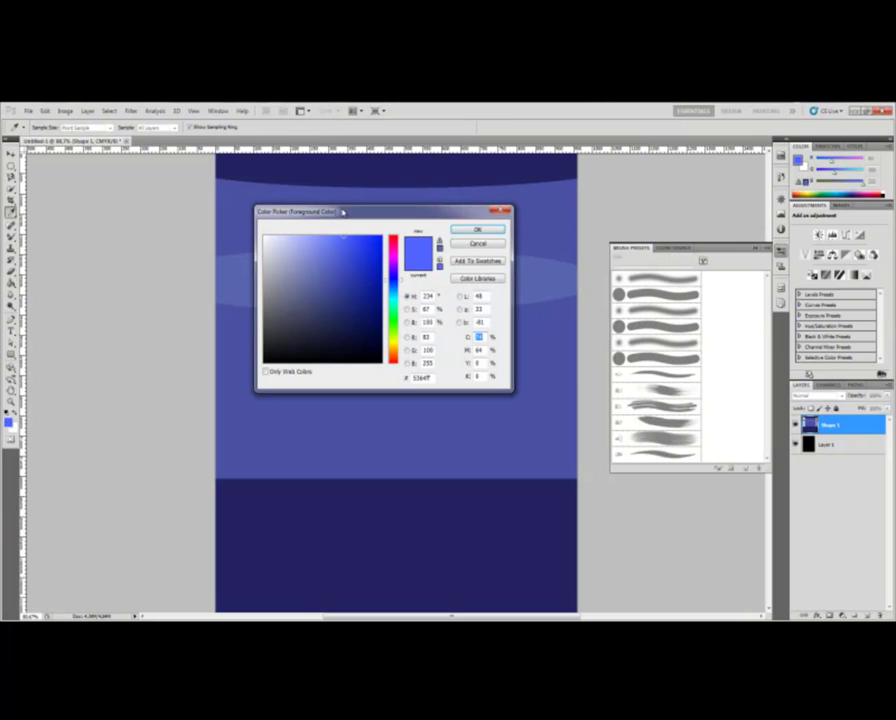
left_click_drag(387, 251, 388, 237)
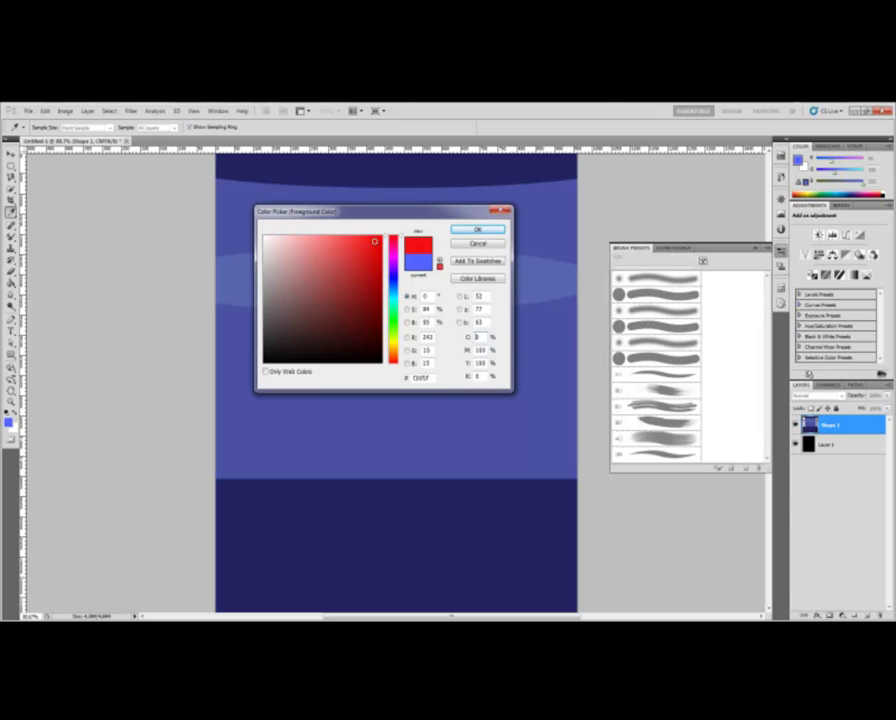
left_click(475, 230)
Try red fills on the upper band, the area below the ellipse, the ellipse and the dark bottom band, undoing each.
left_click(316, 228)
key("ctrl+z")
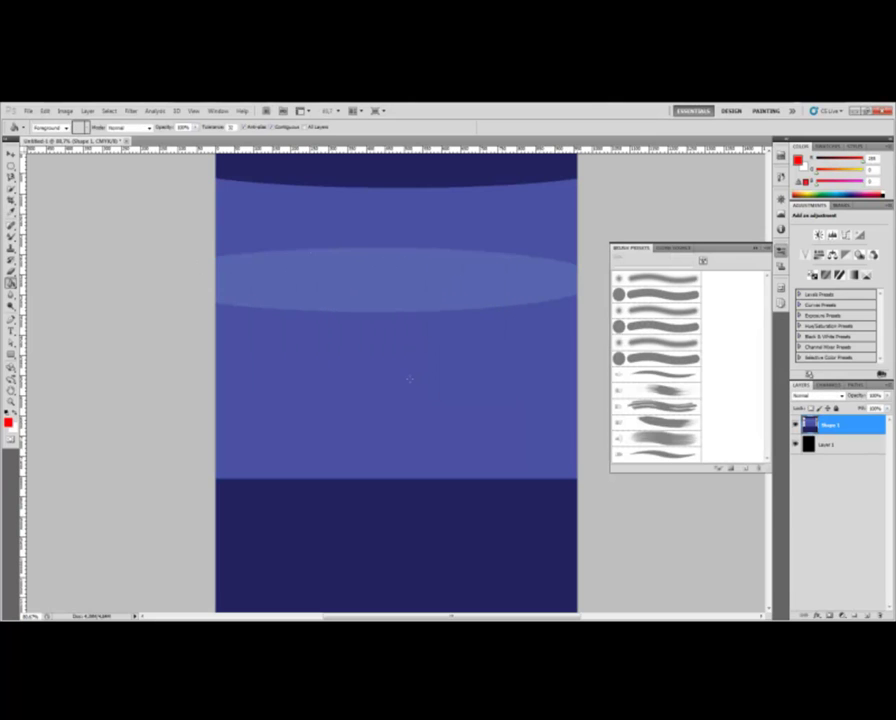
left_click(403, 370)
key("ctrl+z")
left_click(363, 289)
key("ctrl+z")
left_click(378, 544)
key("ctrl+z")
Try red fills on the dark top band, the upper blue band, the lower blue area and the ellipse, undoing each.
scroll(377, 356, "up", 1)
left_click(358, 208)
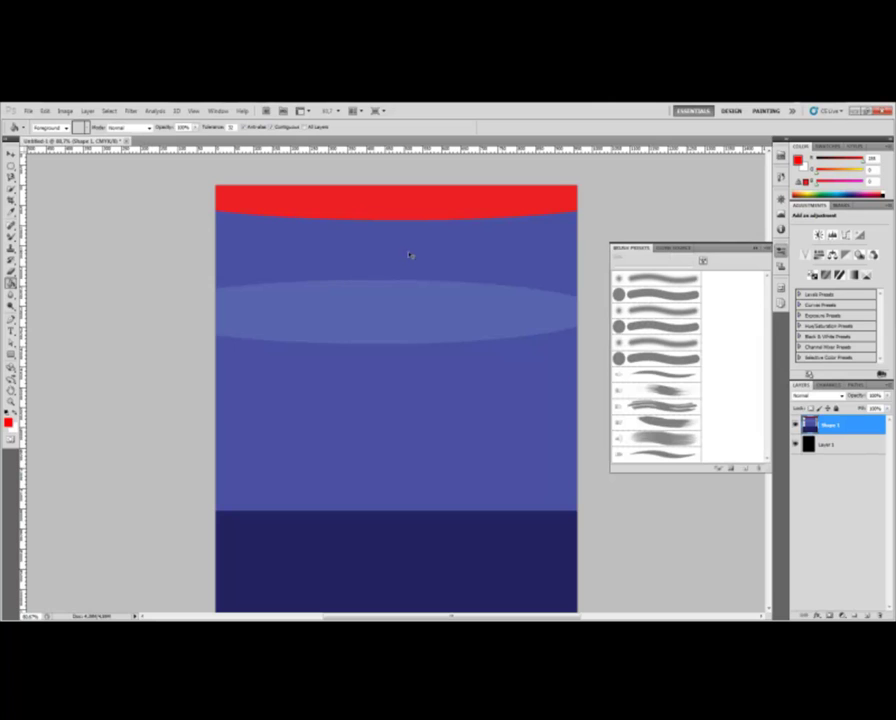
key("ctrl+z")
left_click(396, 245)
key("ctrl+z")
left_click(368, 364)
key("ctrl+z")
left_click(316, 322)
key("ctrl+z")
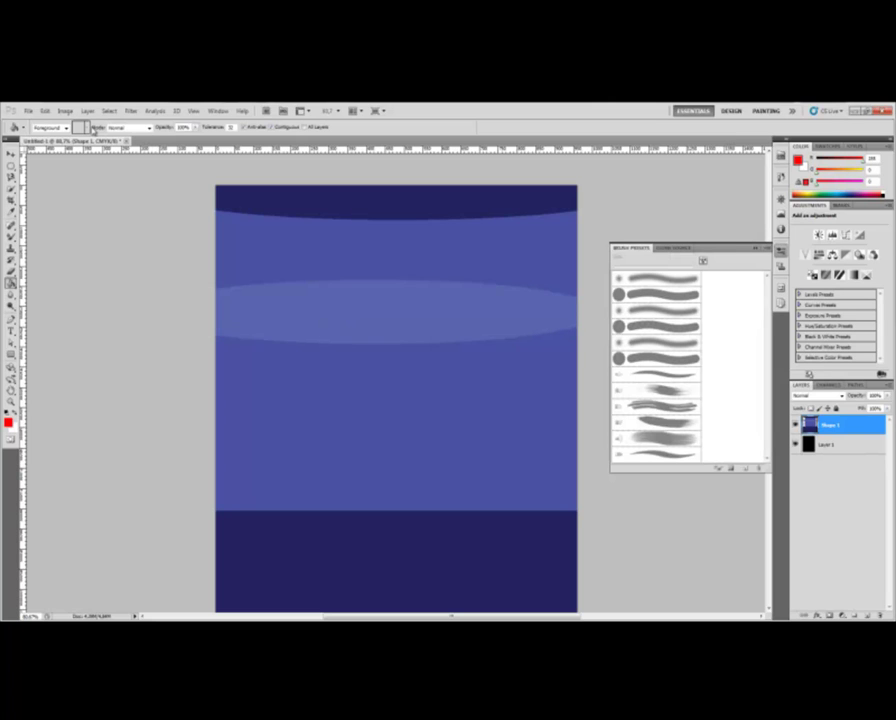
Keep the fill mode Normal, lower the fill opacity, and try filling the ellipse and the upper band, undoing both fills.
left_click(147, 128)
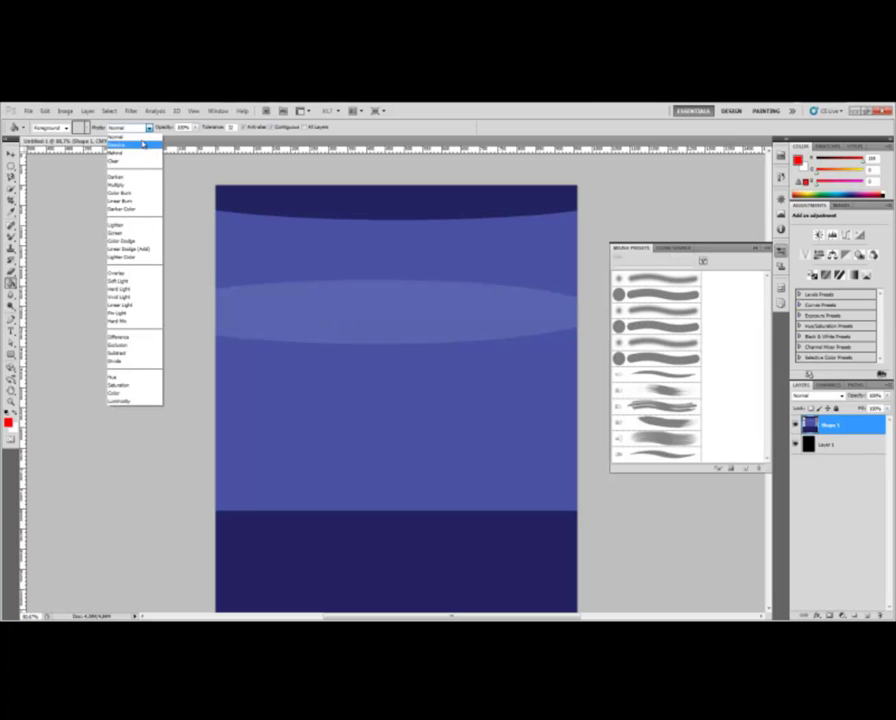
left_click(117, 137)
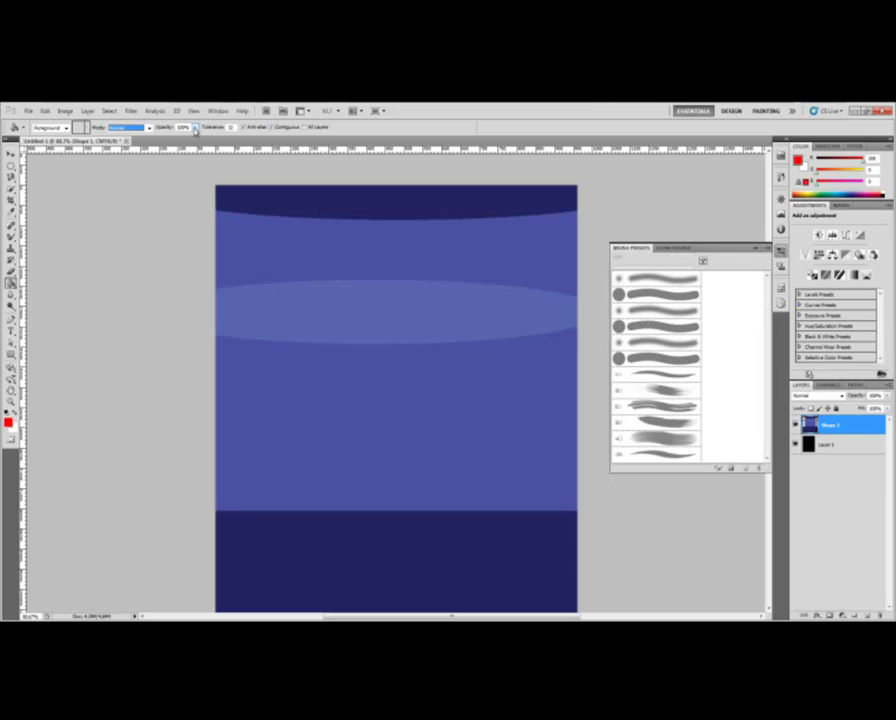
left_click_drag(195, 130, 168, 140)
left_click(418, 322)
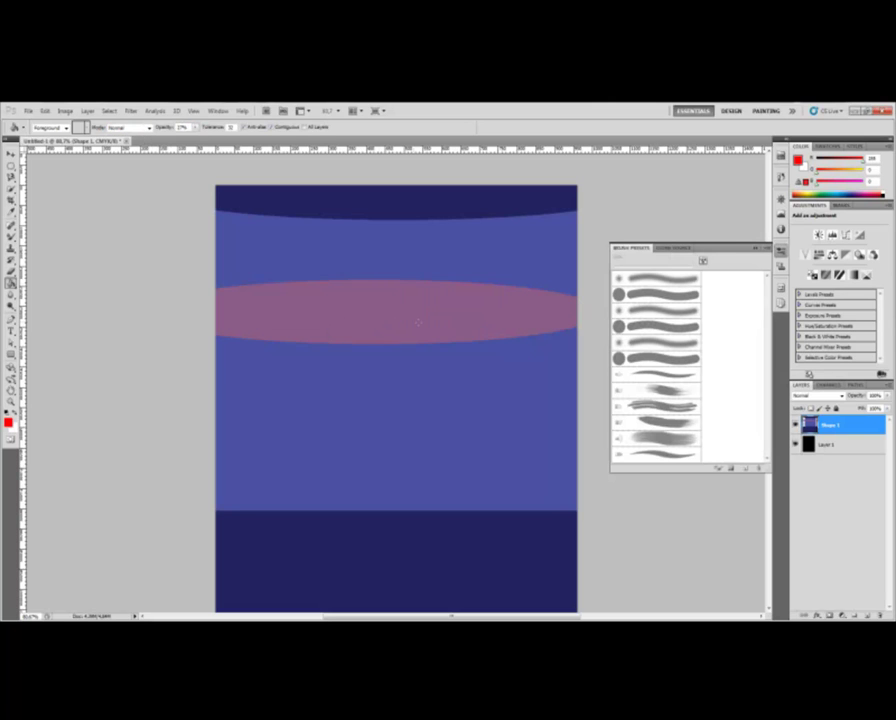
key("ctrl+z")
left_click(352, 256)
key("ctrl+z")
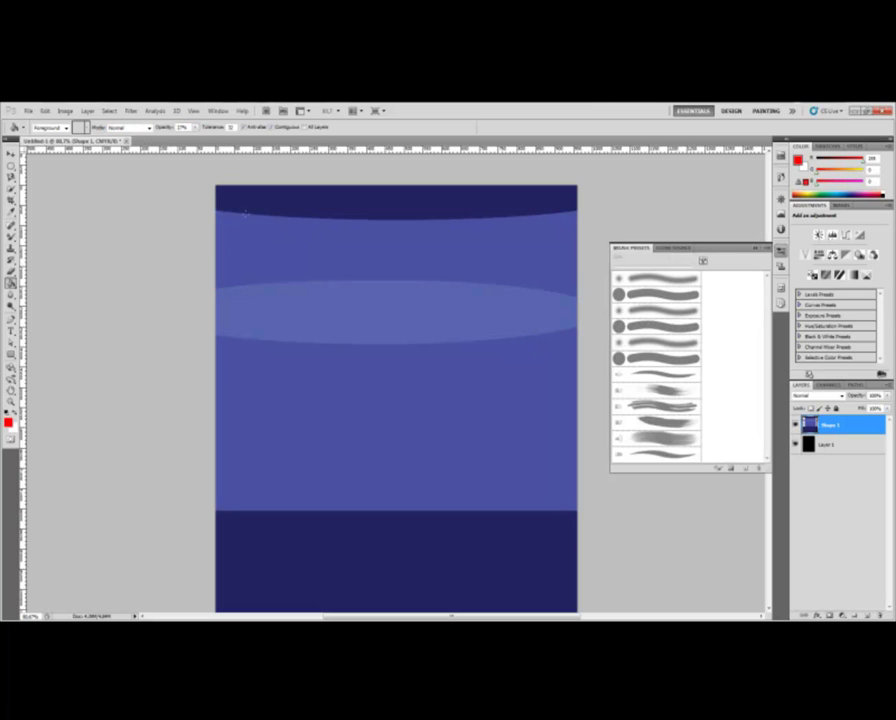
Set the Paint Bucket's fill opacity to 100%.
left_click(231, 127)
left_click_drag(196, 127, 199, 140)
type("100")
key("Tab")
type("0")
Try full-opacity red fills on the dark top band, the ellipse, the upper band and the lower blue area, undoing each.
left_click(330, 200)
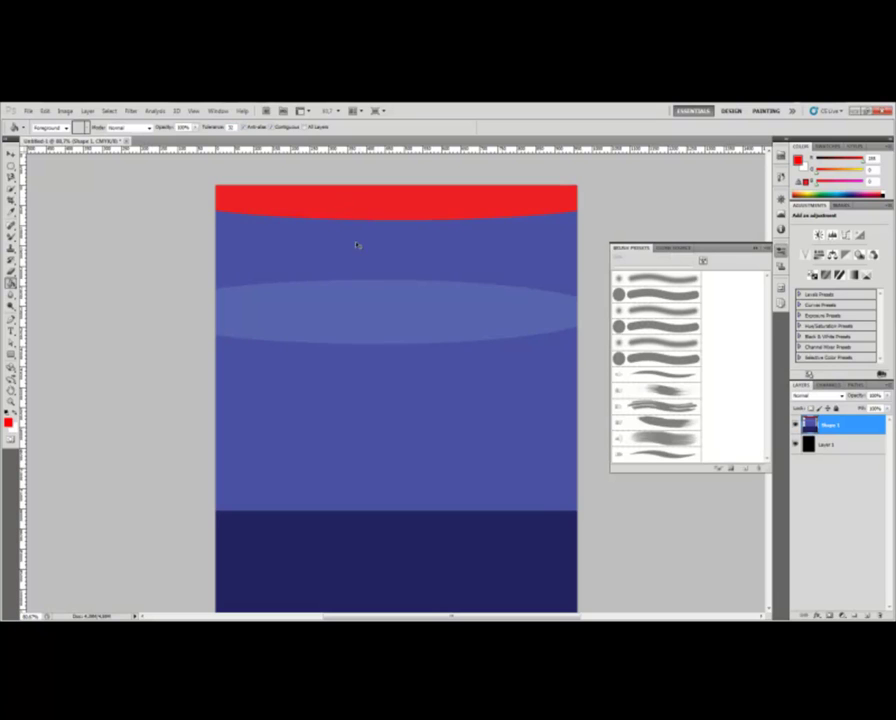
key("ctrl+z")
left_click(356, 300)
key("ctrl+z")
left_click(406, 240)
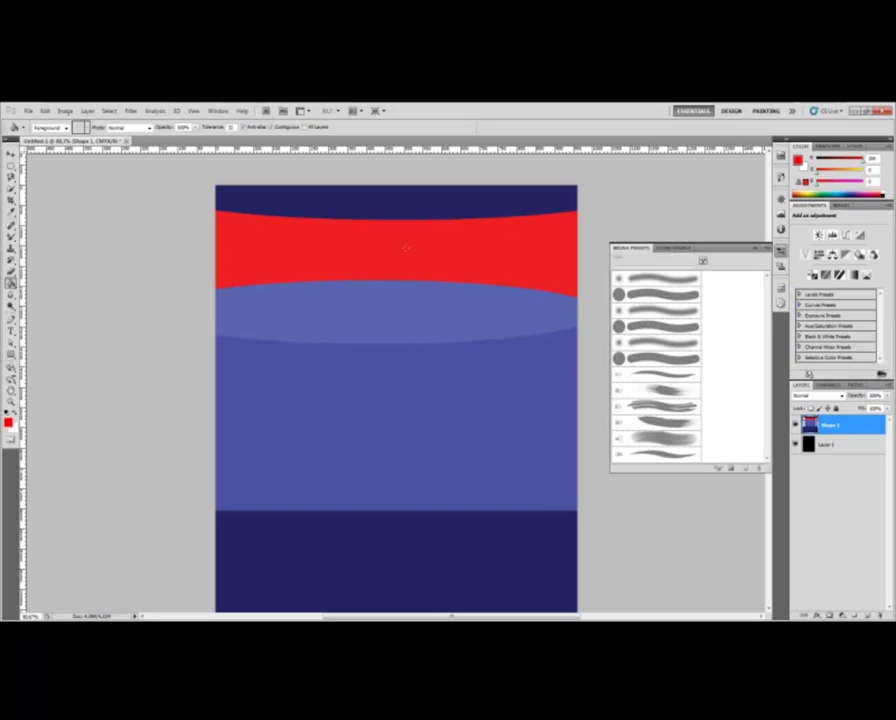
key("ctrl+z")
left_click(430, 434)
key("ctrl+z")
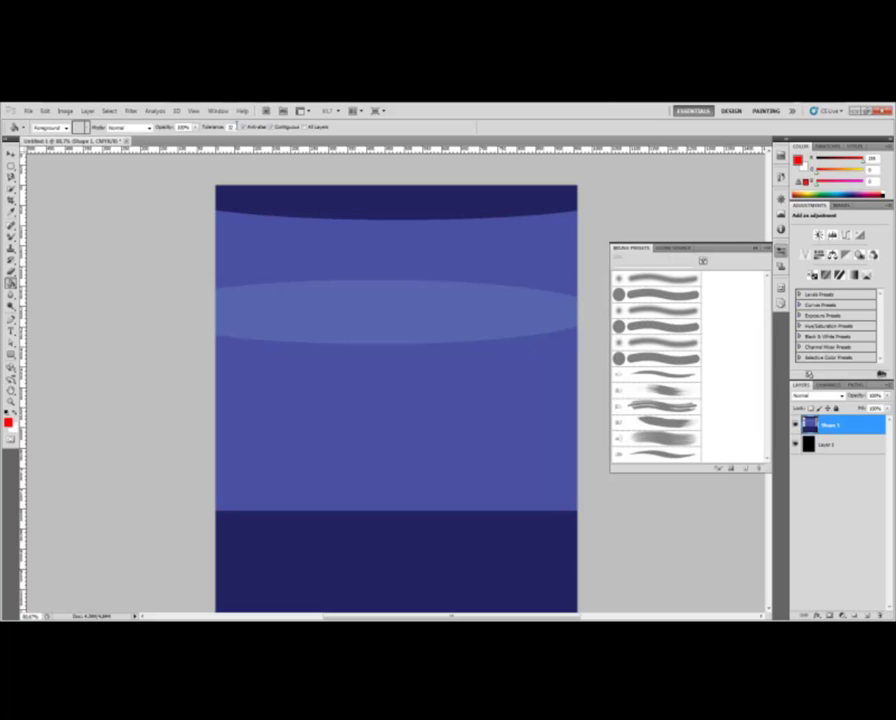
Set the fill tolerance to 1 and try filling the ellipse, the upper blue band and the dark top band, undoing each.
left_click(214, 125)
type("1")
left_click(363, 318)
key("ctrl+z")
left_click(363, 254)
key("ctrl+z")
left_click(368, 202)
key("ctrl+z")
Set the fill tolerance to 100 and try filling the dark top band and the ellipse, undoing each fill.
left_click(207, 128)
type("10")
left_click(346, 210)
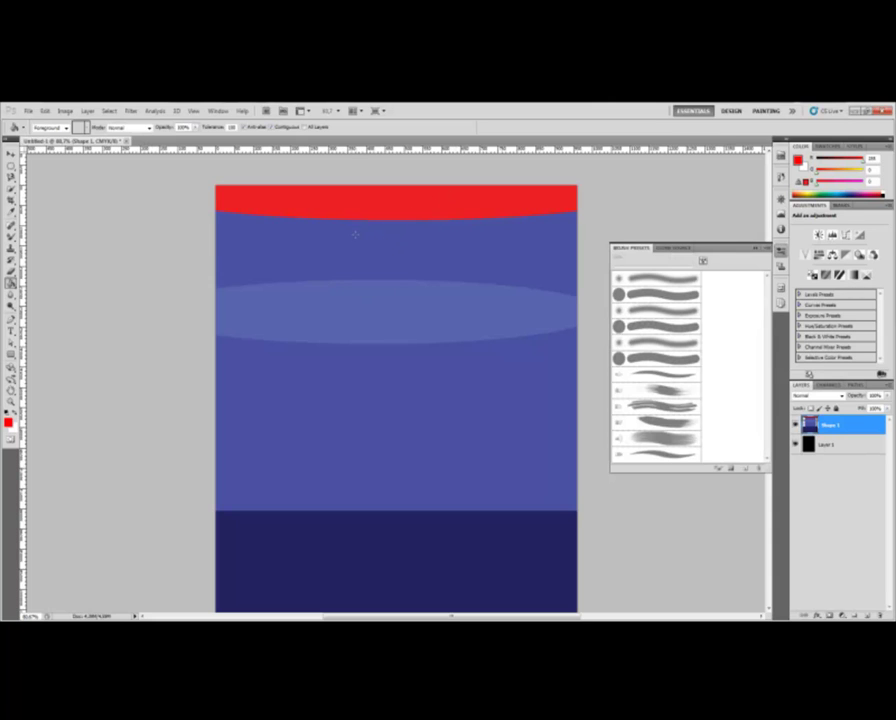
key("ctrl+z")
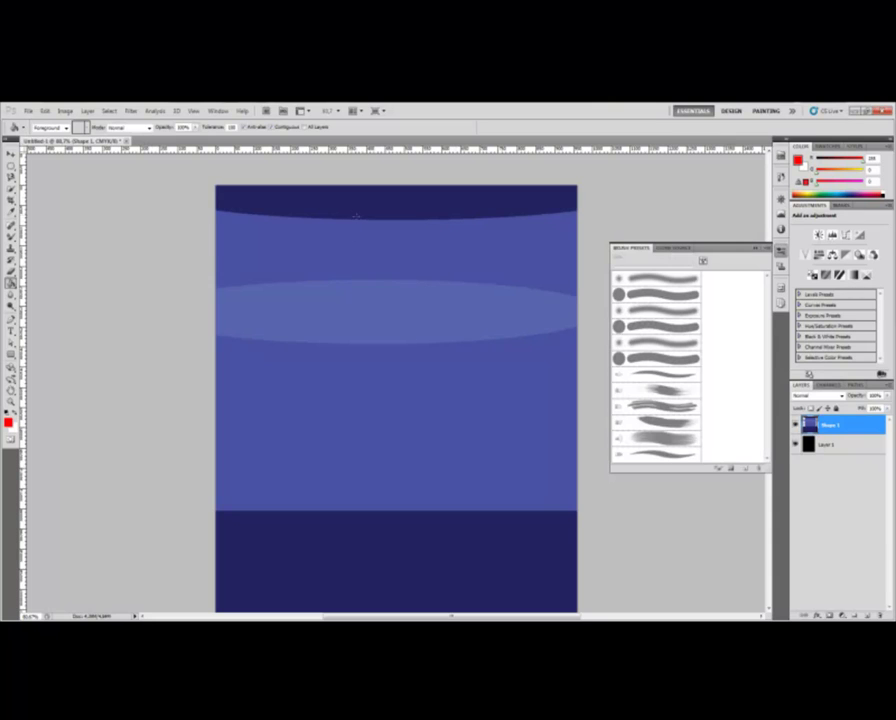
left_click(364, 216)
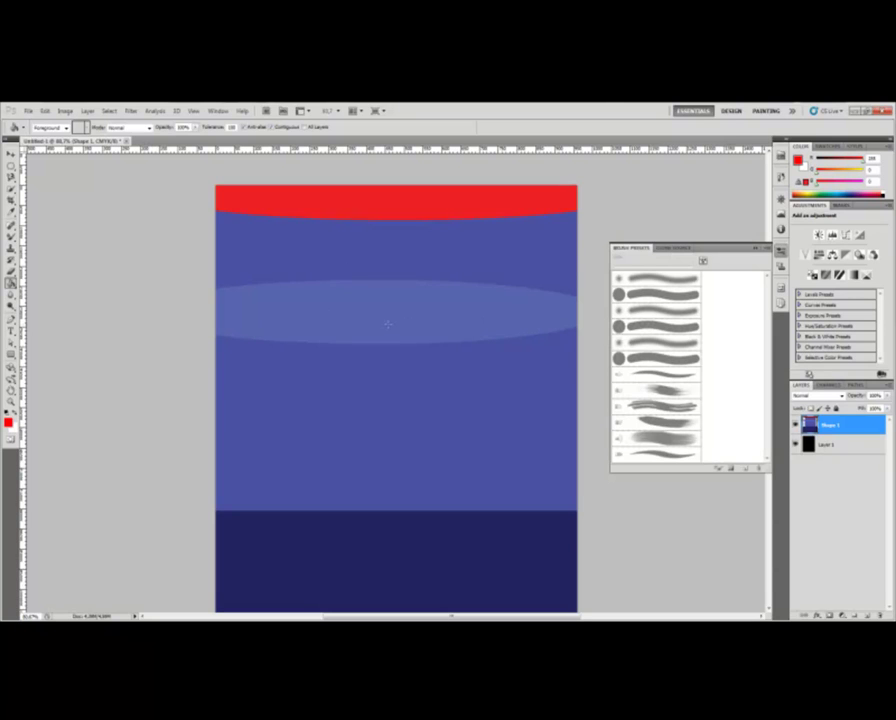
key("ctrl+z")
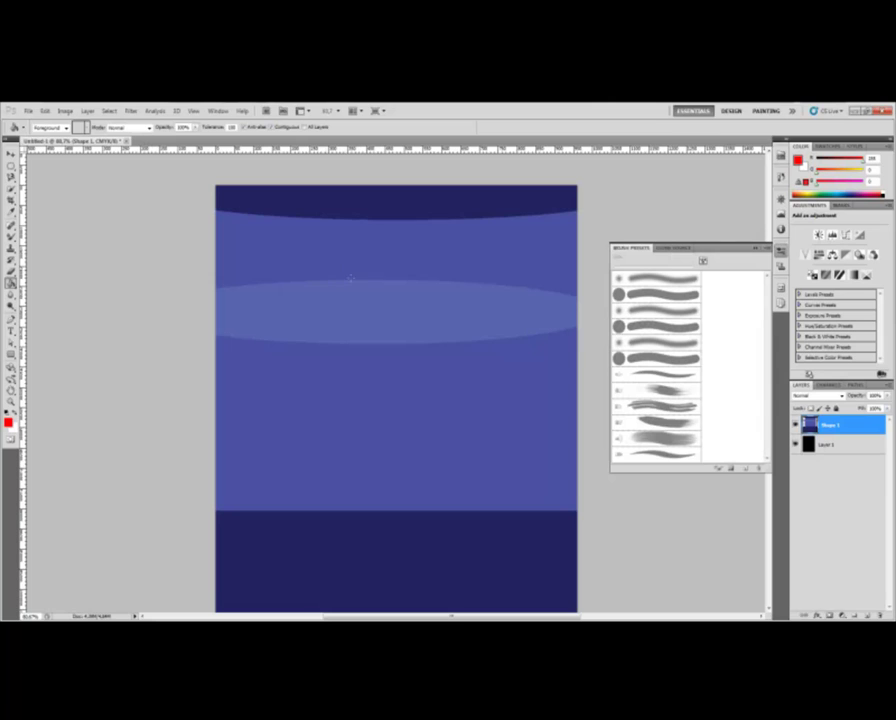
left_click(377, 314)
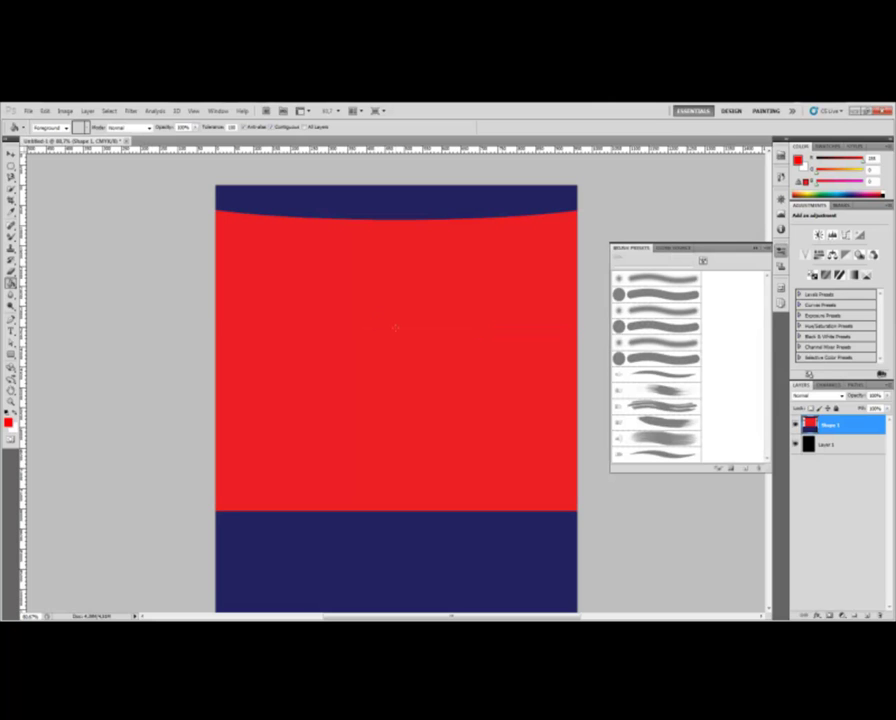
key("ctrl+z")
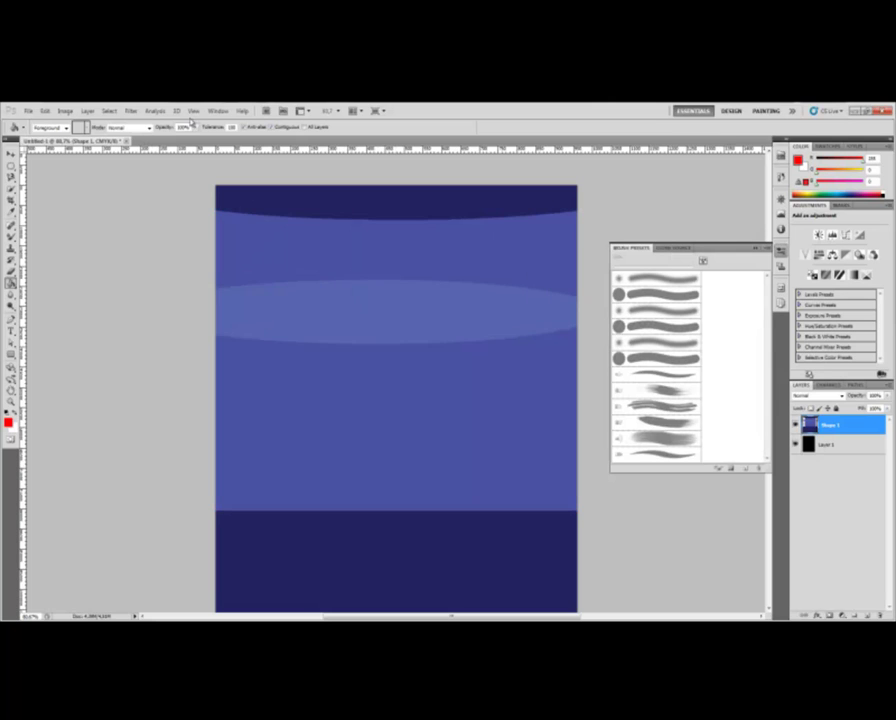
Set the fill tolerance to 32 and try filling the ellipse and the blue band above it, undoing the fills.
double_click(231, 127)
type("5")
left_click(331, 316)
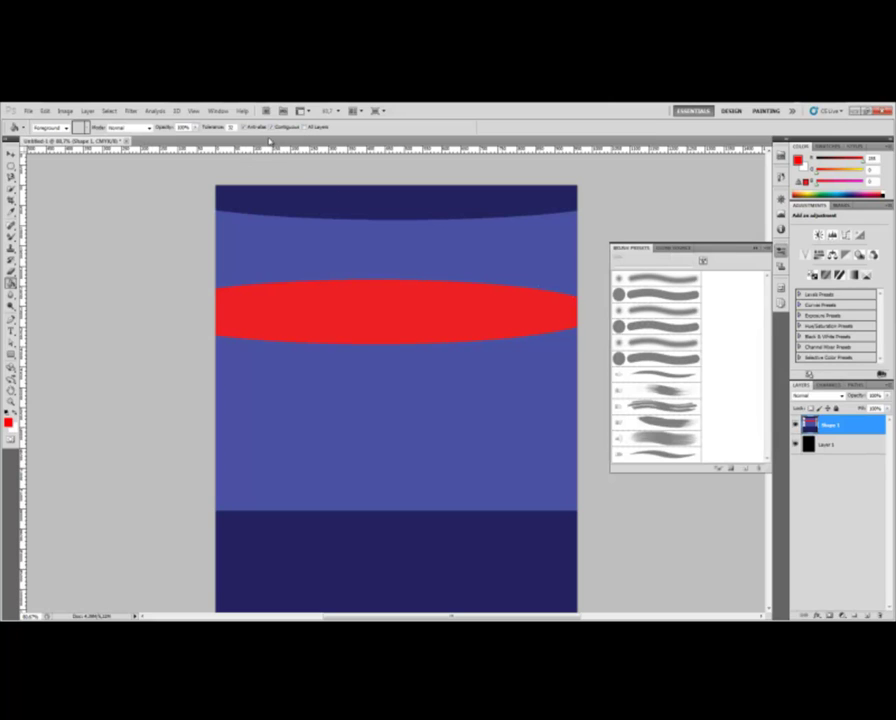
left_click(288, 264)
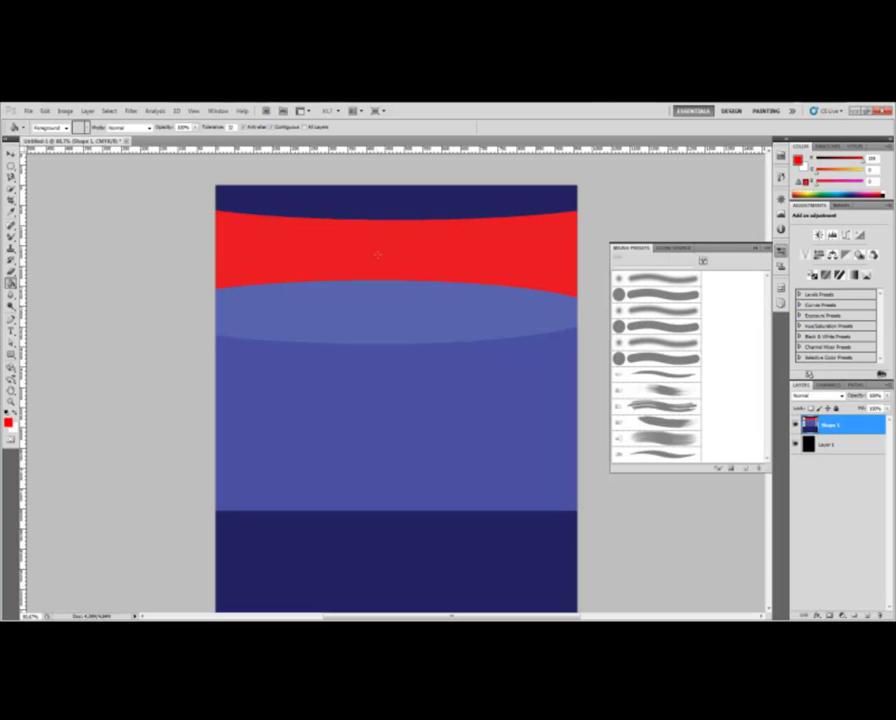
key("ctrl+z")
Turn off Contiguous for the Paint Bucket and try filling the mid-blue areas in red, undoing the fill.
left_click(272, 128)
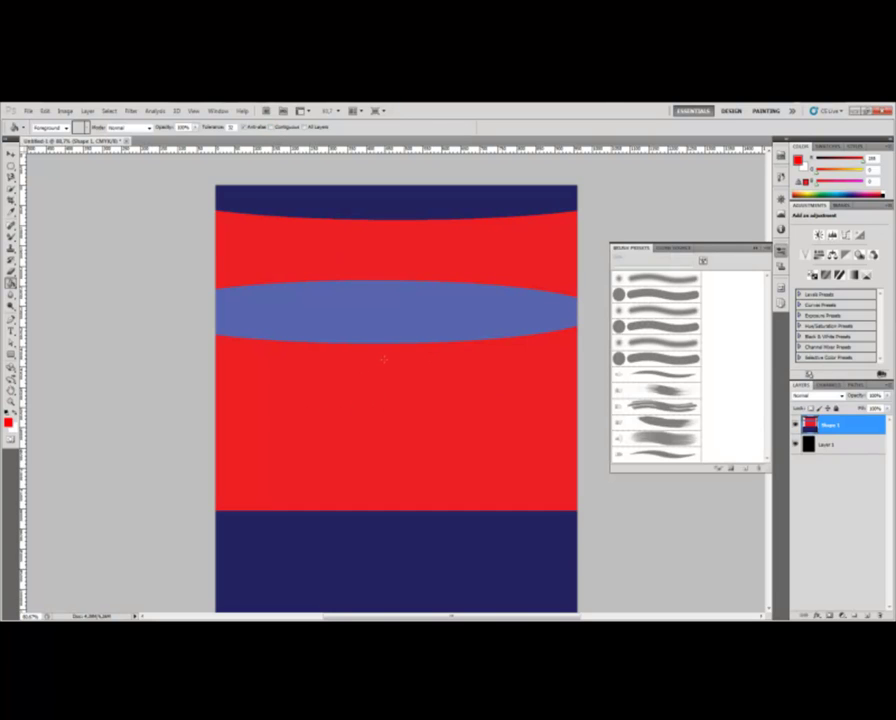
key("ctrl+z")
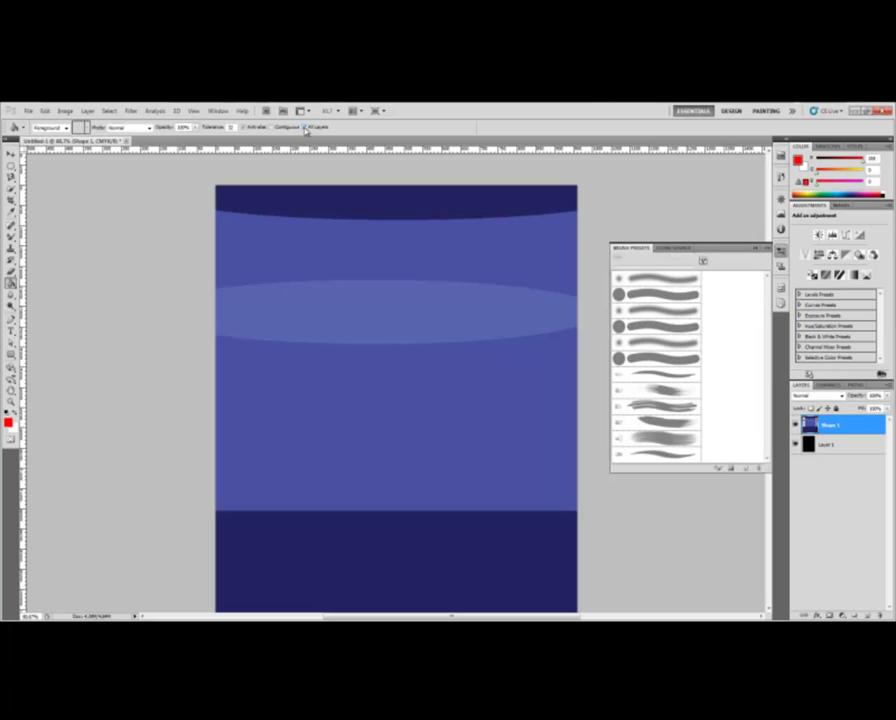
Add a new layer and draw a rectangle in the dark bottom band using the mid-blue sampled from the canvas.
key("ctrl+shift+n")
key("Return")
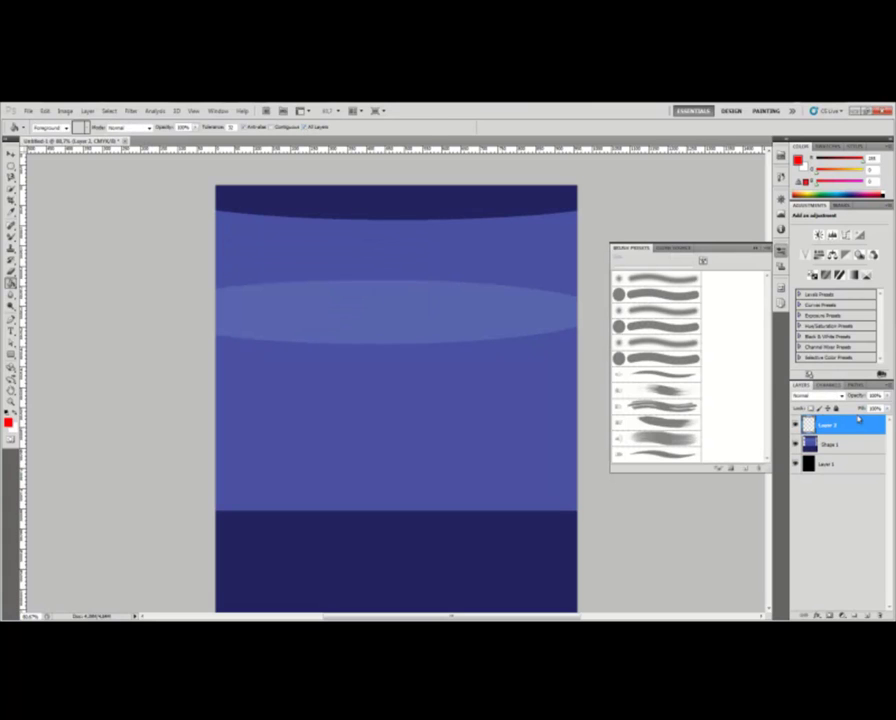
left_click(11, 232)
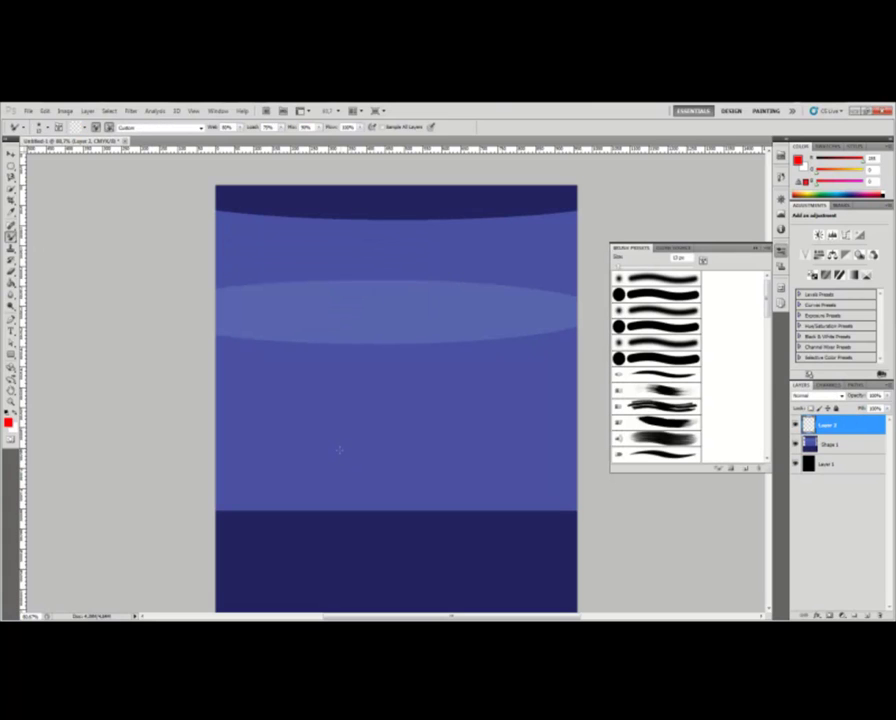
key("i")
left_click(407, 453)
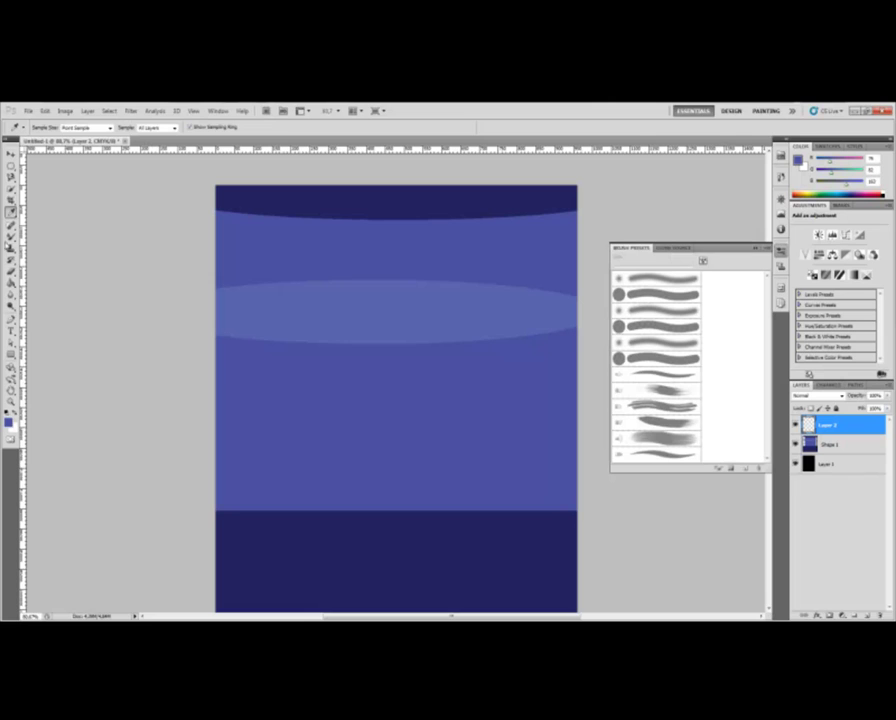
left_click(10, 354)
left_click_drag(350, 542, 438, 598)
Rasterize the rectangle's Shape 2 layer and make the Shape 1 layer active.
left_click(828, 444)
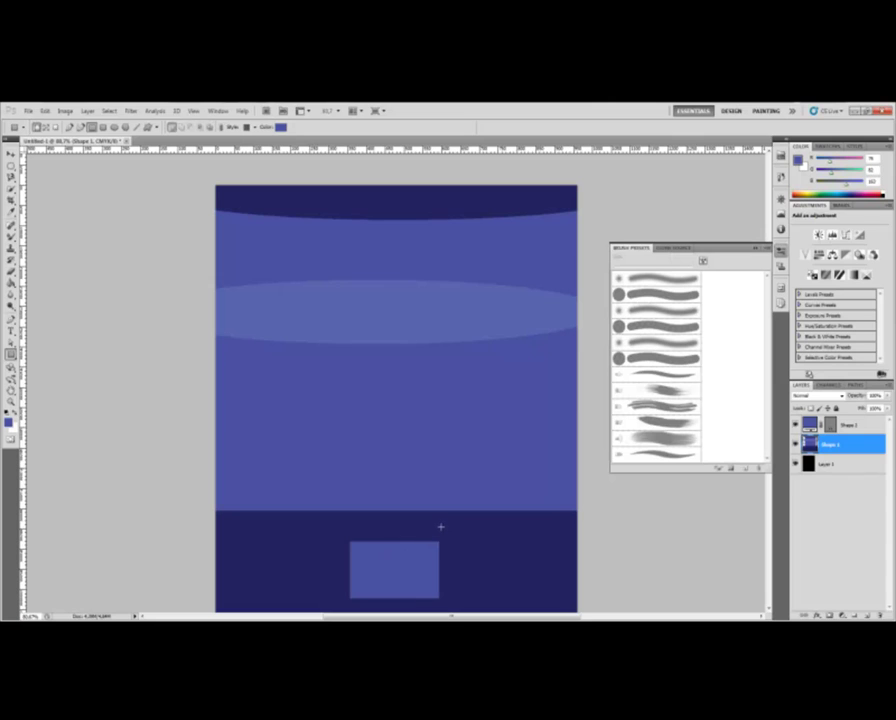
right_click(845, 426)
key("Escape")
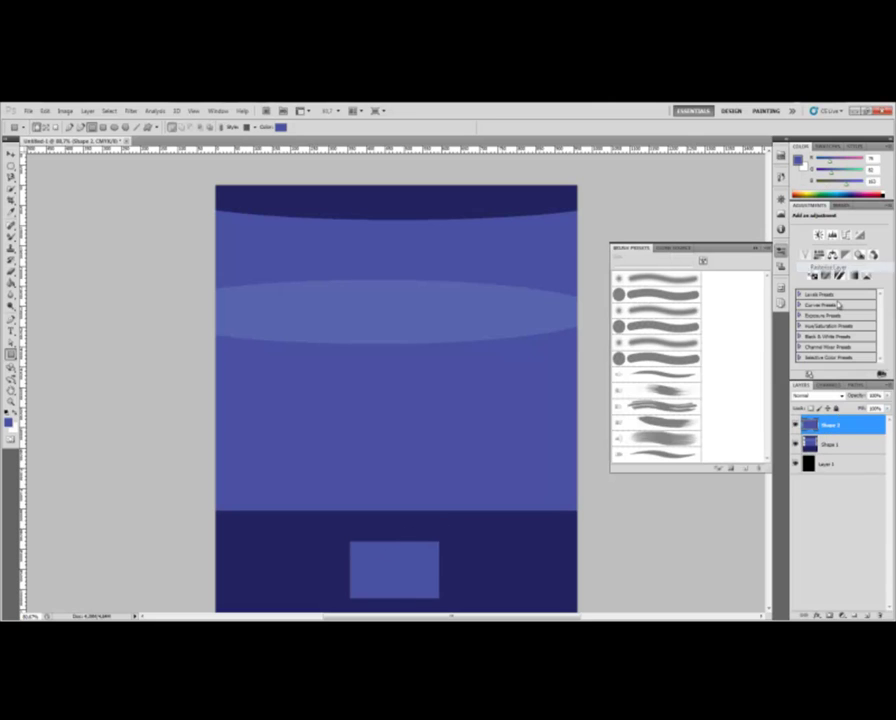
left_click(840, 446)
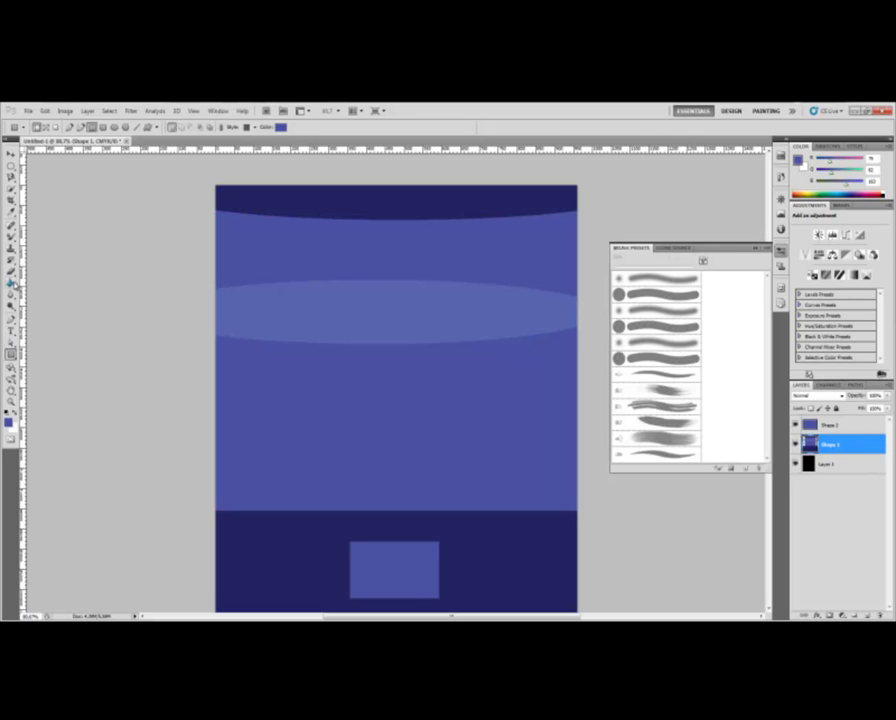
Activate the Paint Bucket and set the foreground colour to red (#EA1111).
key("g")
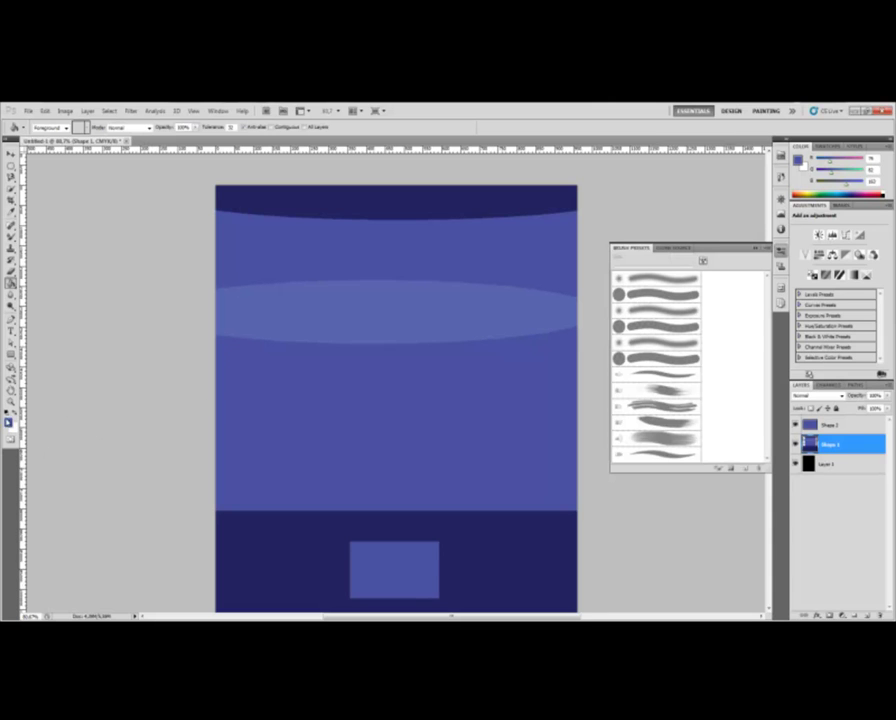
left_click(9, 421)
left_click(392, 240)
left_click(373, 245)
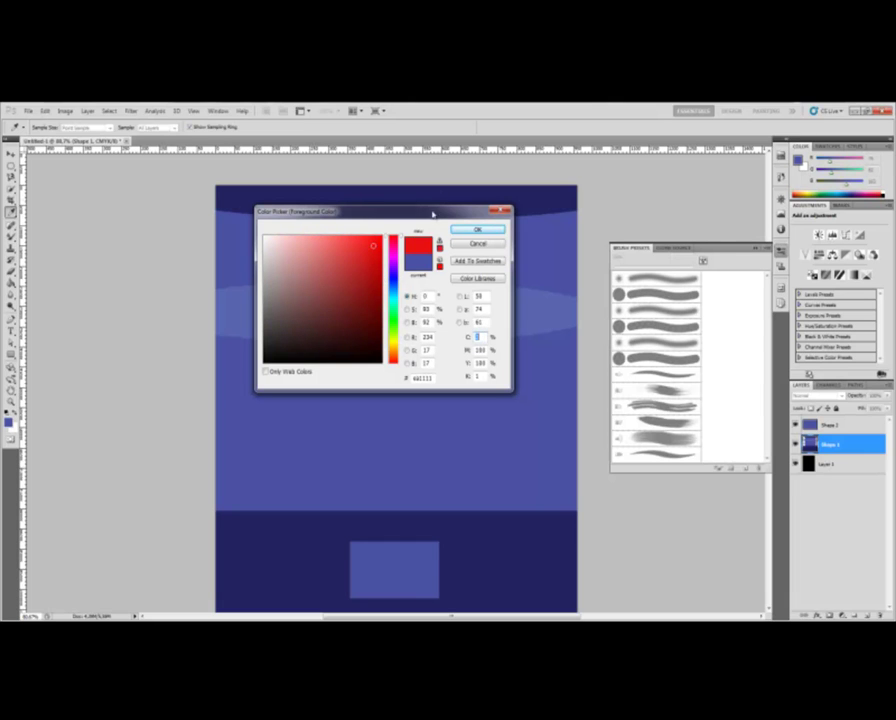
left_click(478, 229)
Try non-contiguous red fills on the Shape 1 layer, first undoing one and then filling the mid-blue areas.
key("g")
left_click(454, 286)
key("ctrl+z")
left_click(421, 267)
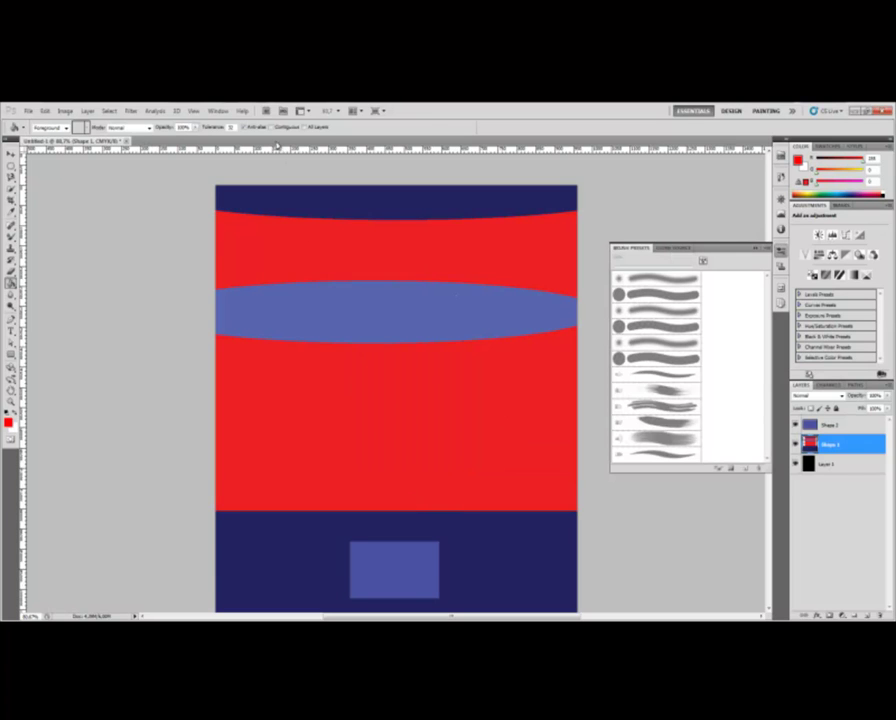
Try filling with All Layers enabled on the Shape 2 layer, comparing the mid-blue areas with and without the red fill, and undo it.
left_click(277, 131)
left_click(392, 315)
left_click(831, 424)
key("ctrl+z")
key("ctrl+z")
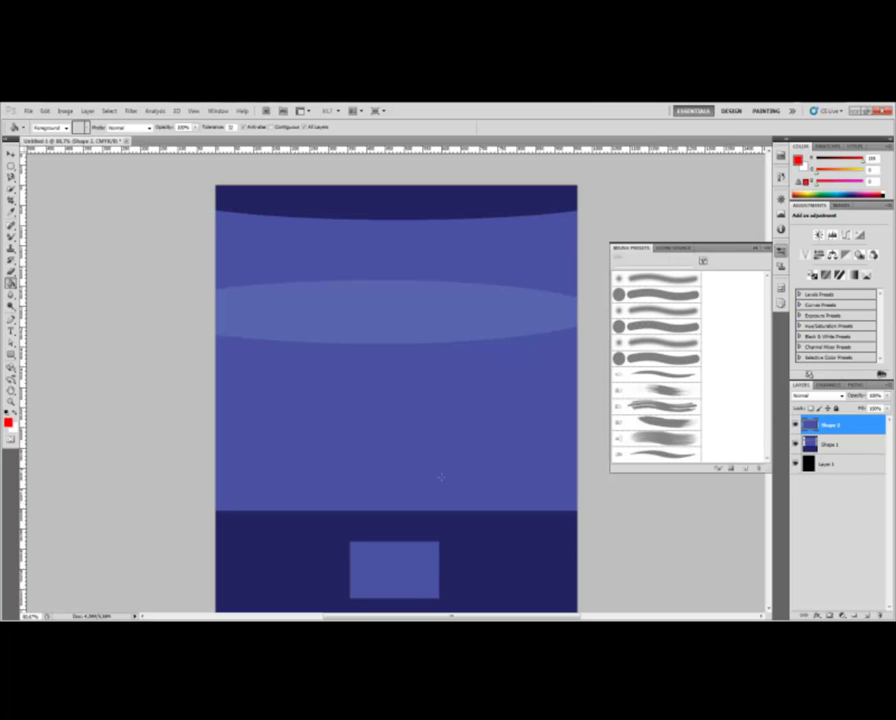
key("ctrl+z")
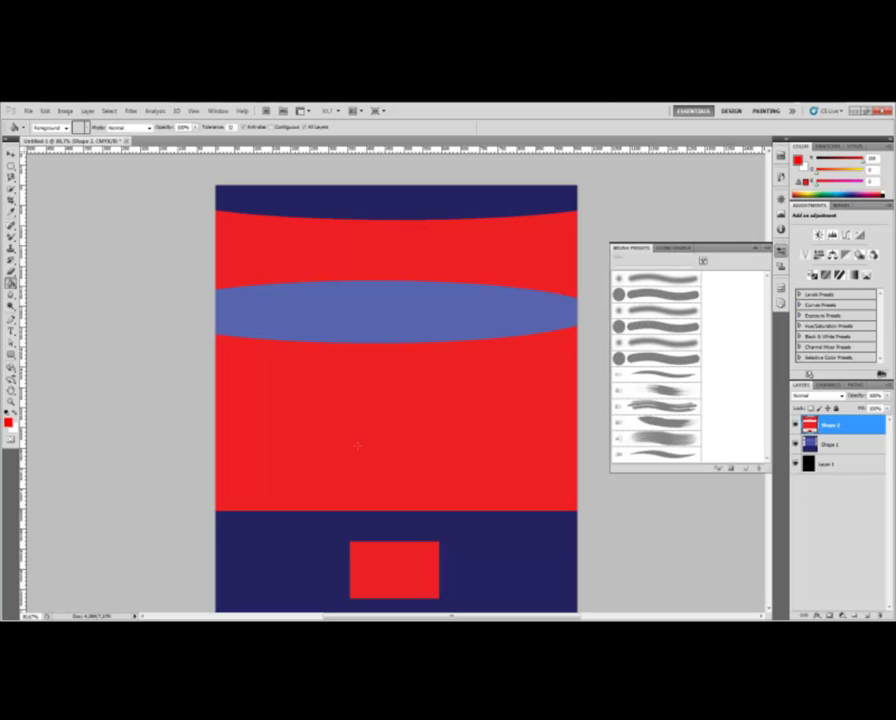
key("ctrl+z")
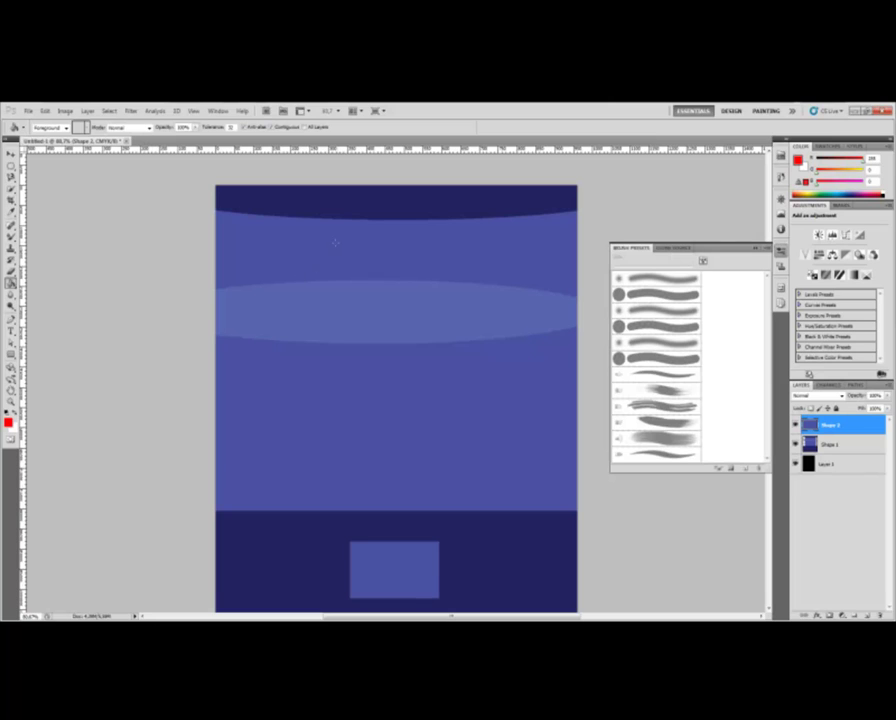
Enable Contiguous filling for the Paint Bucket and switch its fill source from Foreground to Pattern.
left_click(271, 127)
left_click(66, 128)
left_click(48, 145)
Replace the available patterns with the Nature Patterns set and choose the green leaf pattern for the fill.
left_click(84, 128)
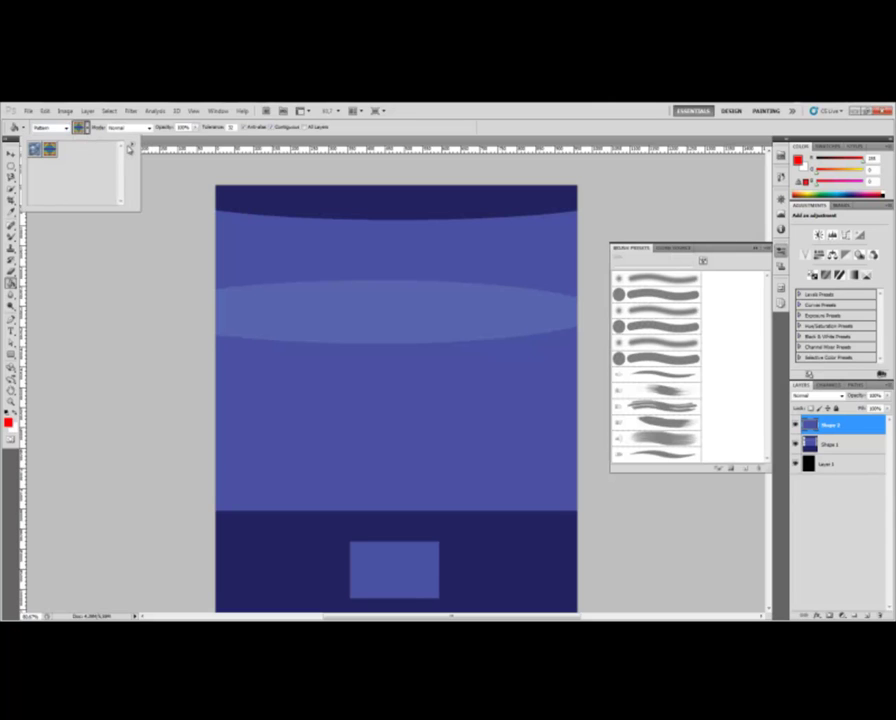
left_click(131, 145)
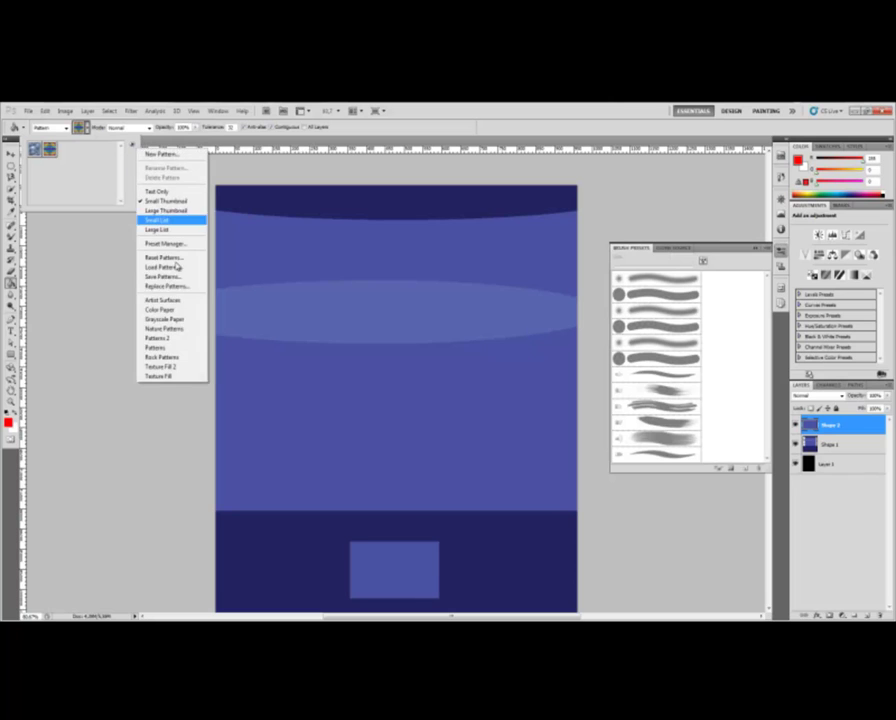
left_click(165, 328)
left_click(407, 299)
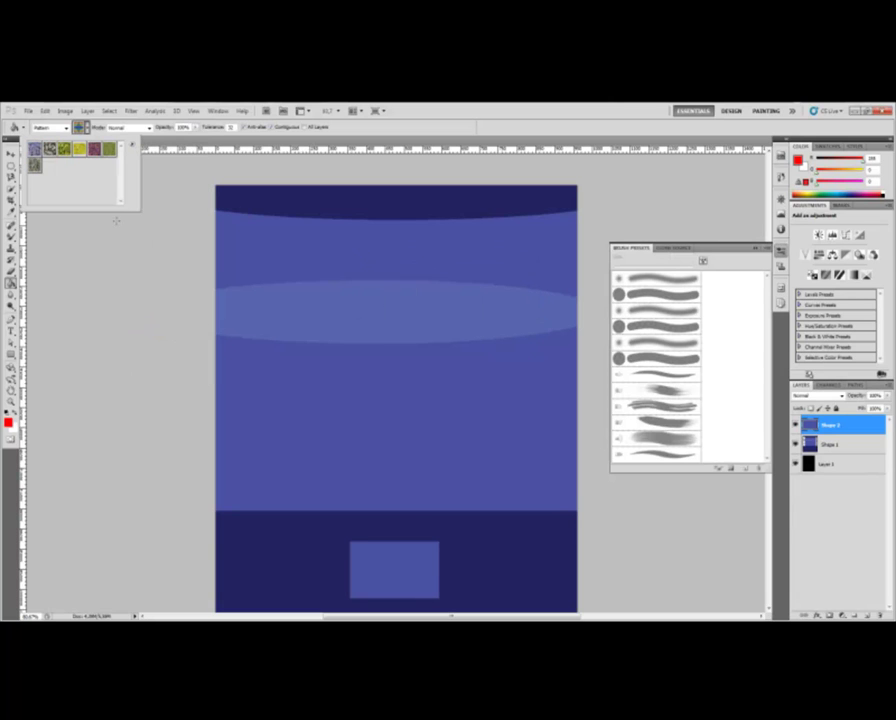
left_click(61, 151)
left_click(79, 127)
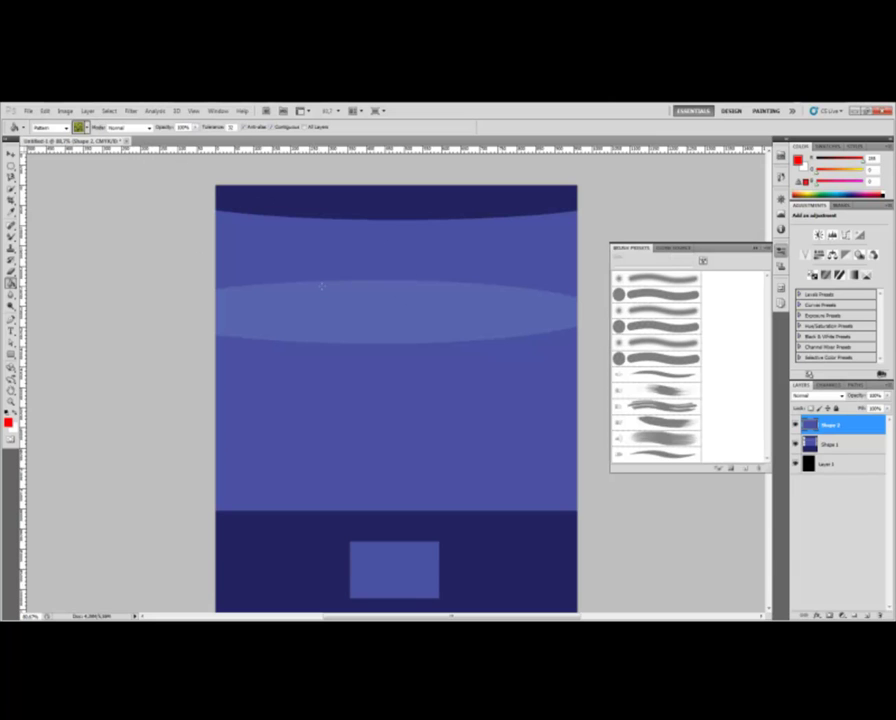
Try filling the Shape 2 layer with the leaf pattern twice, undoing the fill each time.
left_click(424, 258)
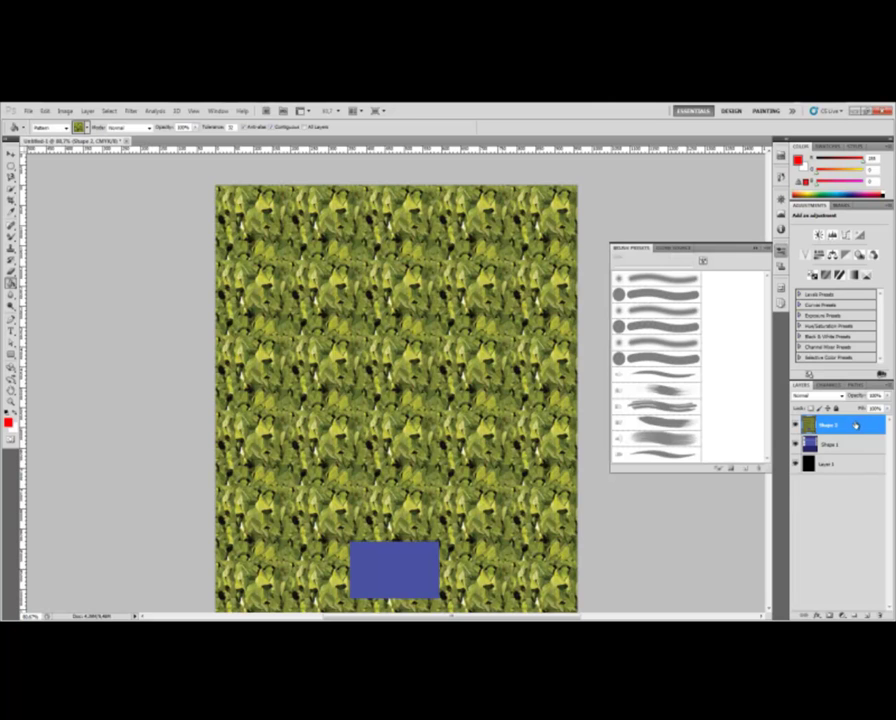
key("ctrl+z")
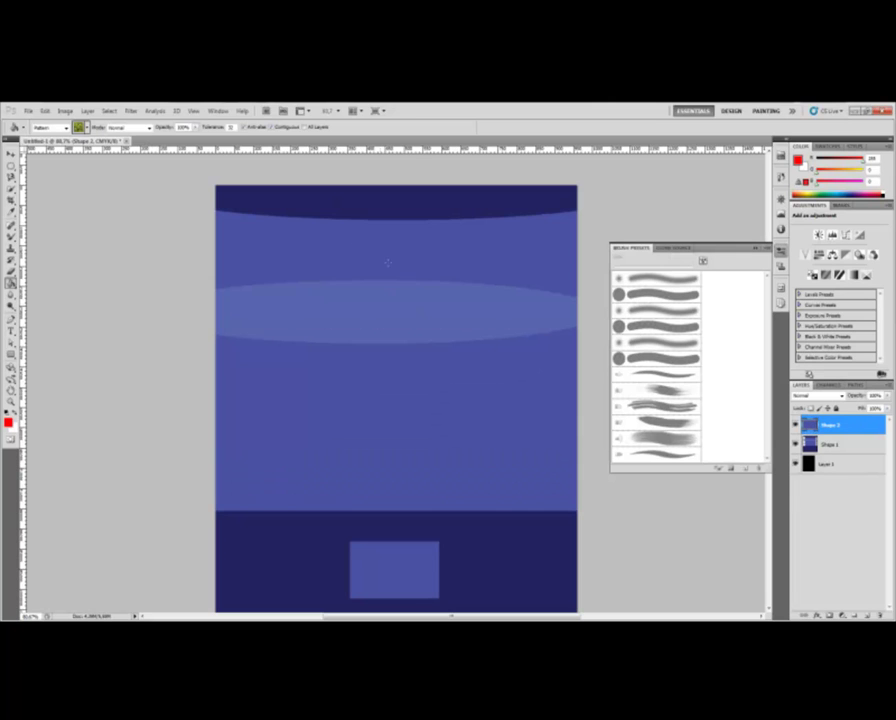
left_click(570, 297)
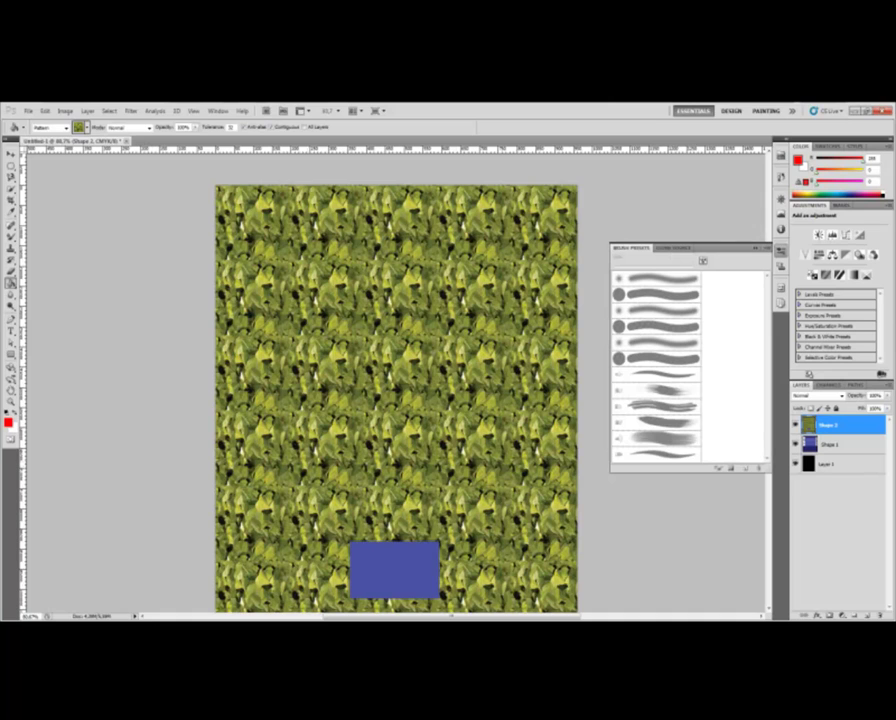
key("ctrl+z")
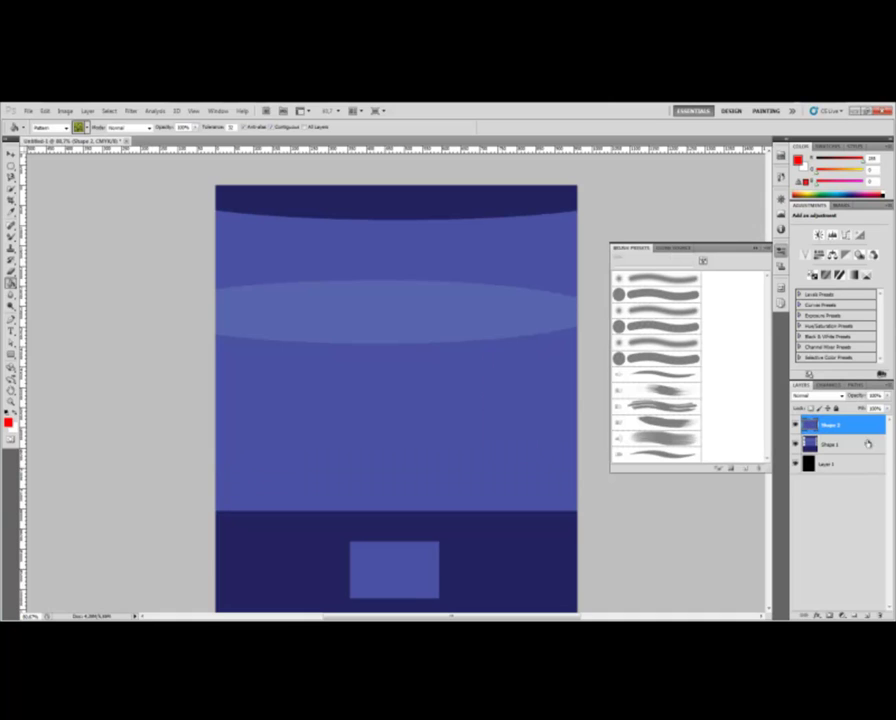
Delete the Shape 2 layer and continue on the Shape 1 layer.
left_click(826, 450)
left_click(837, 425)
left_click(882, 615)
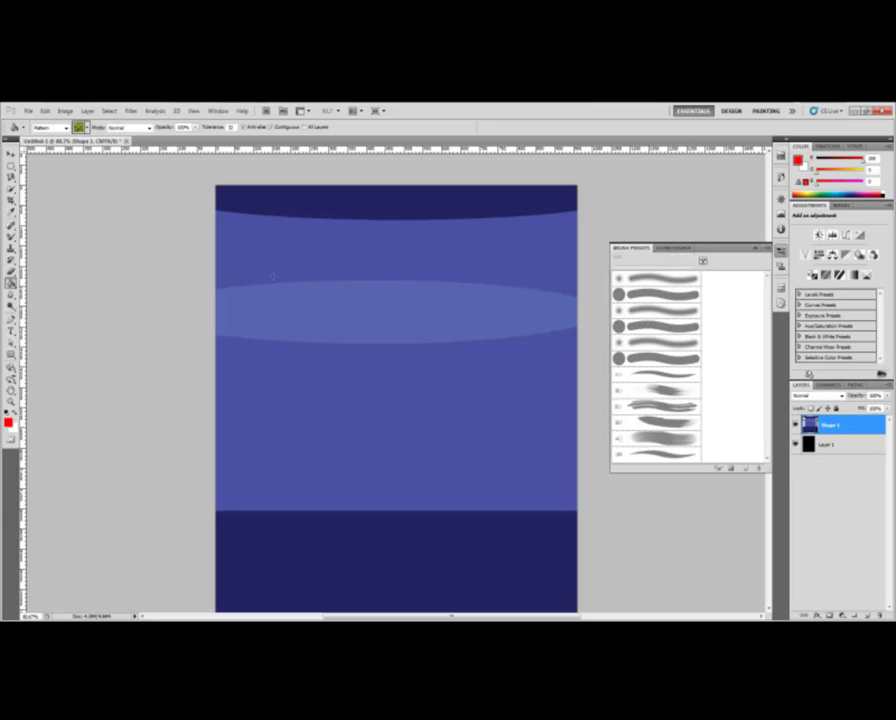
Try filling the mid-blue bands above and below the ellipse on Shape 1 with the leaf pattern, and undo both fills.
left_click(352, 260)
left_click(380, 420)
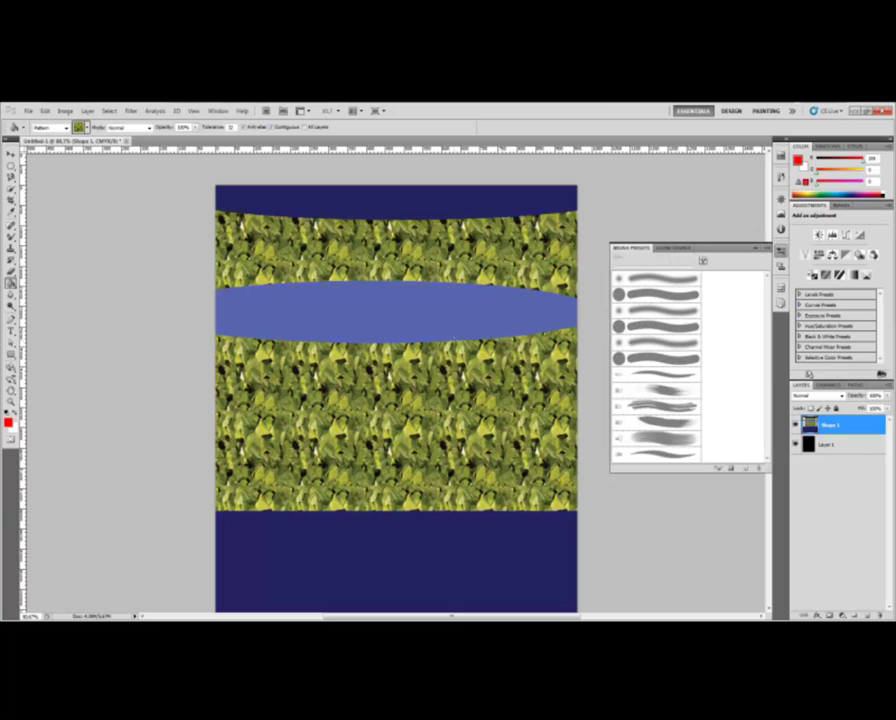
key("ctrl+alt+z")
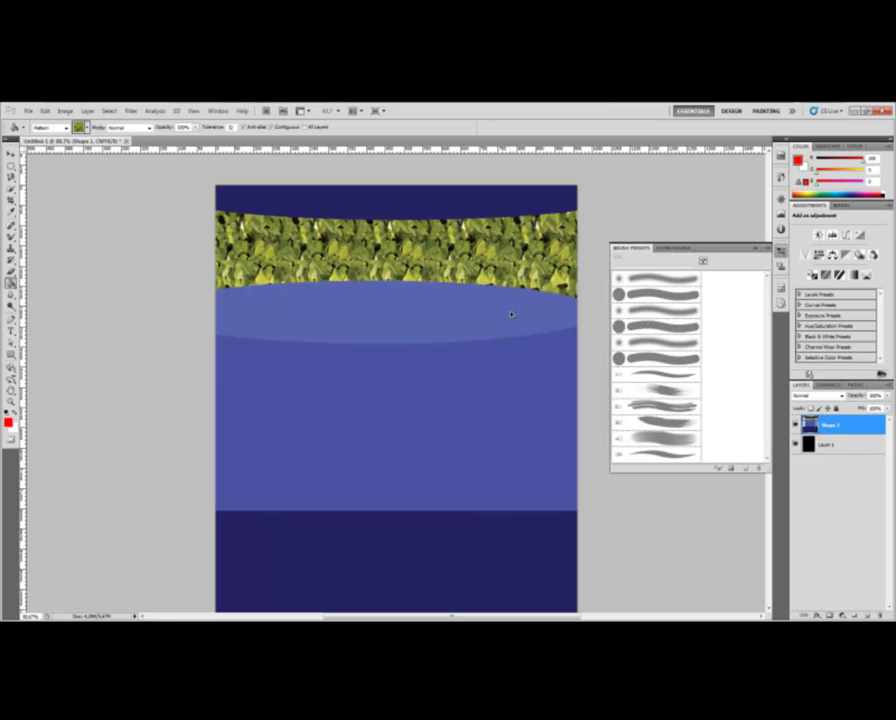
key("ctrl+alt+z")
Set the fill tolerance to 100, try a leaf pattern fill on Shape 1's mid-blue area, and undo the fill.
left_click(207, 127)
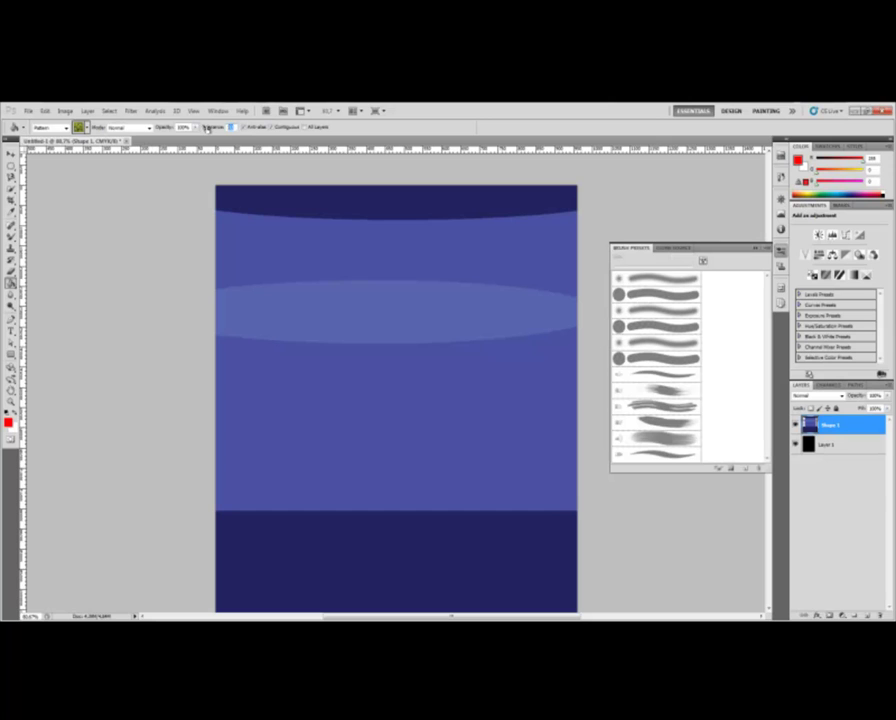
type("100")
left_click(567, 296)
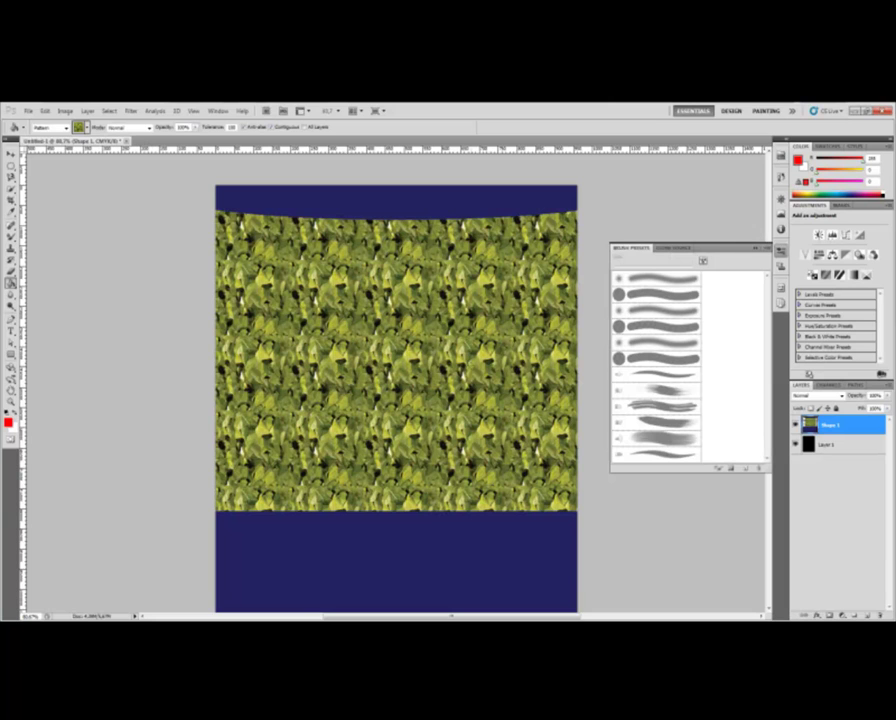
key("ctrl+alt+z")
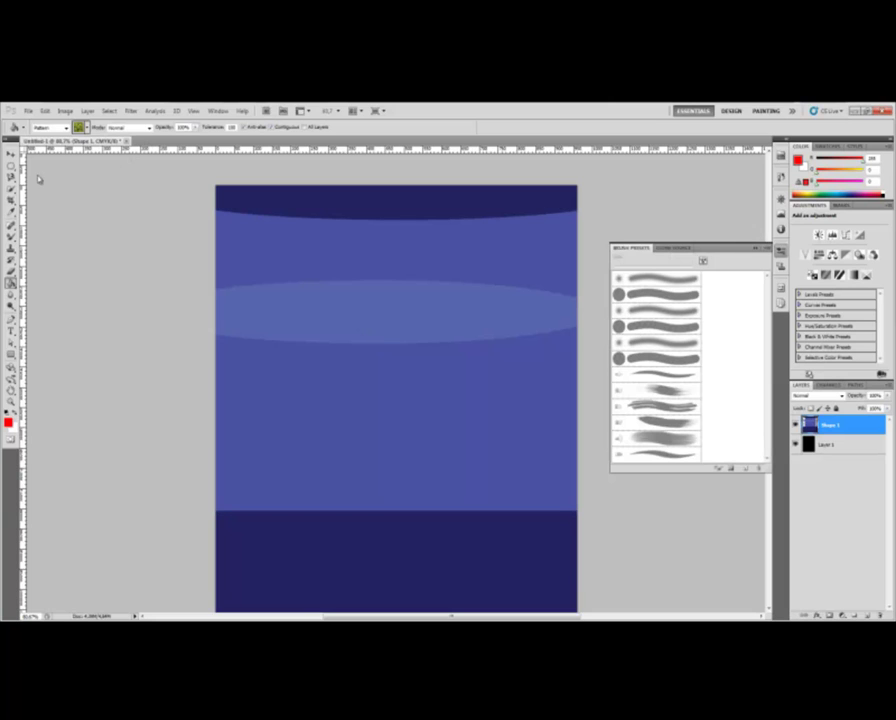